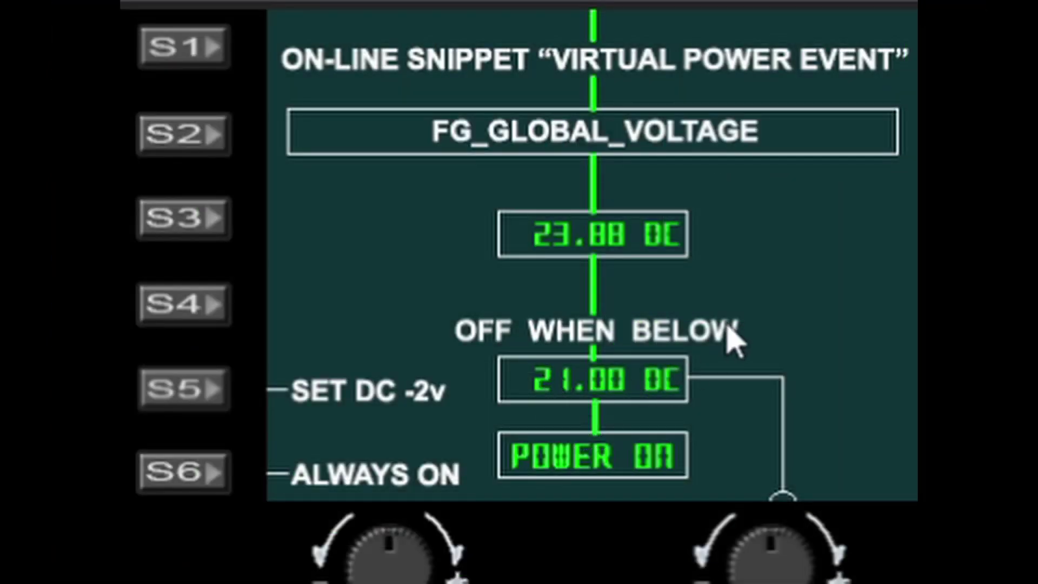
Step the off-when-below threshold from 21 up to 24.00 DC, above the 23.78 DC bus, so power switches off.
left_click(805, 574)
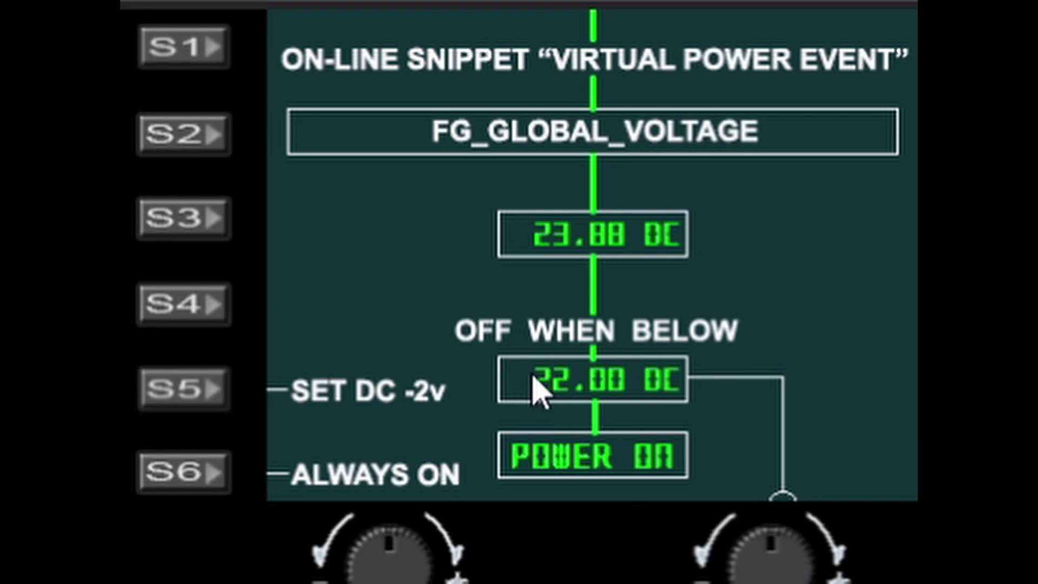
left_click(810, 567)
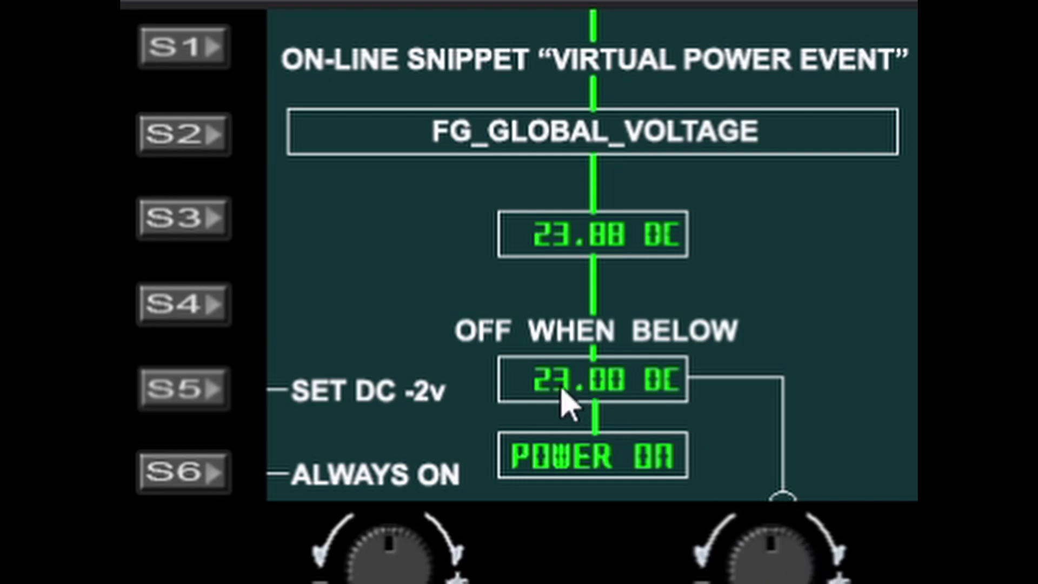
left_click(813, 566)
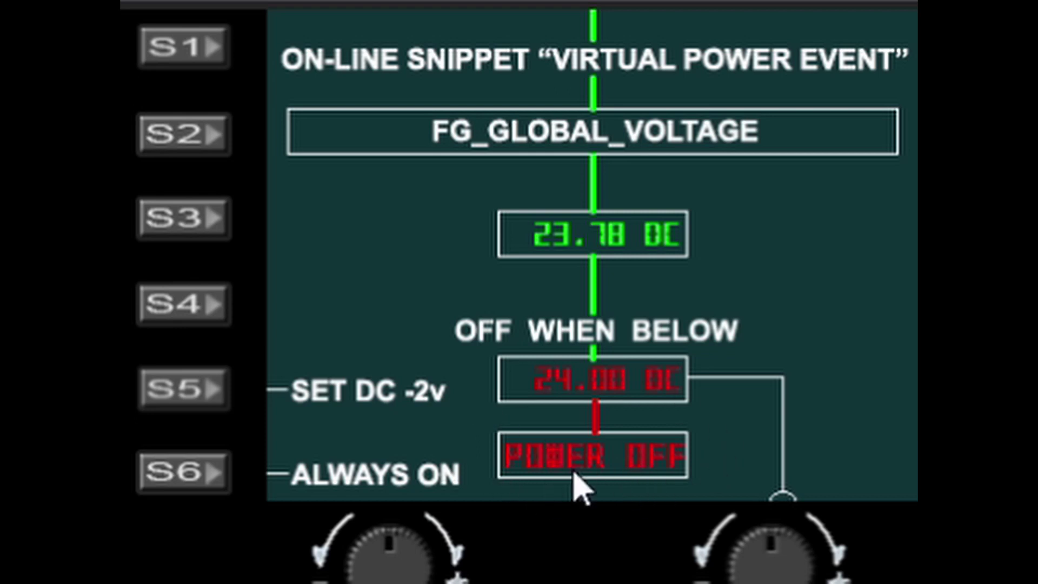
Raise the threshold to 26.00 DC, then switch Always On on and back off with S6.
left_click(802, 556)
left_click(802, 556)
left_click(183, 477)
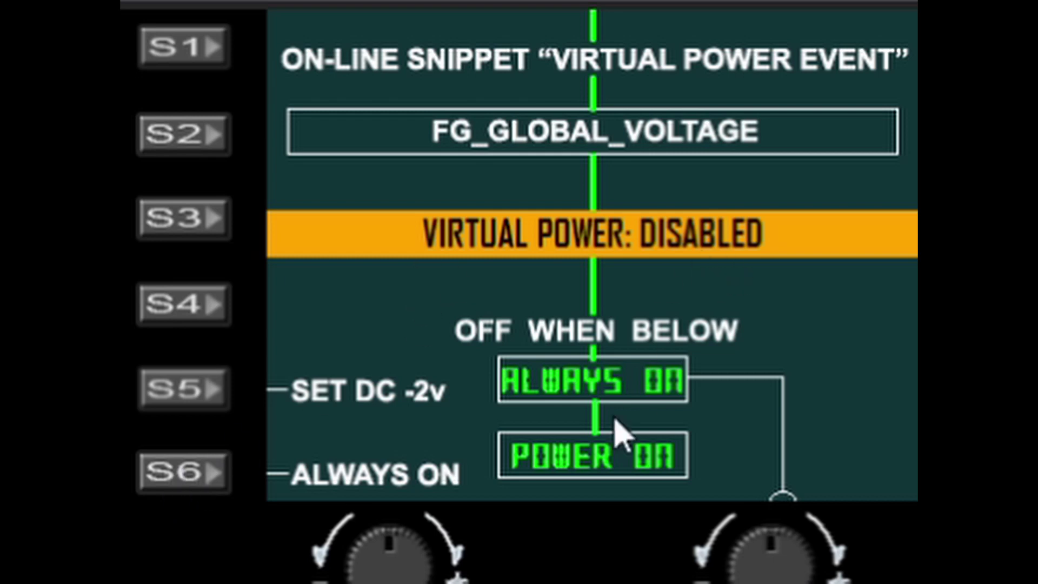
left_click(187, 477)
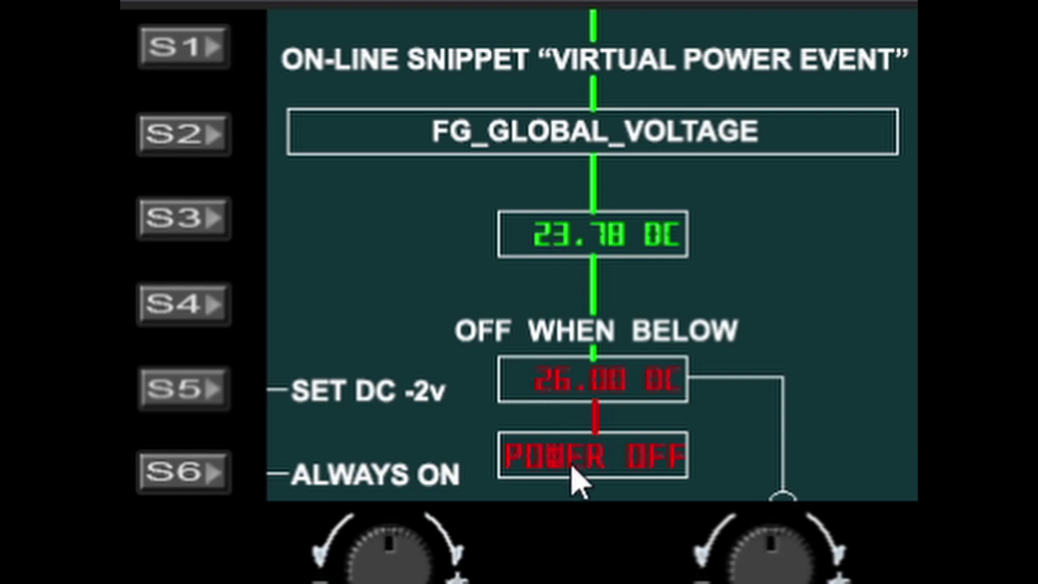
Lower the threshold step by step to 20.00 DC until power comes back on.
left_click(731, 562)
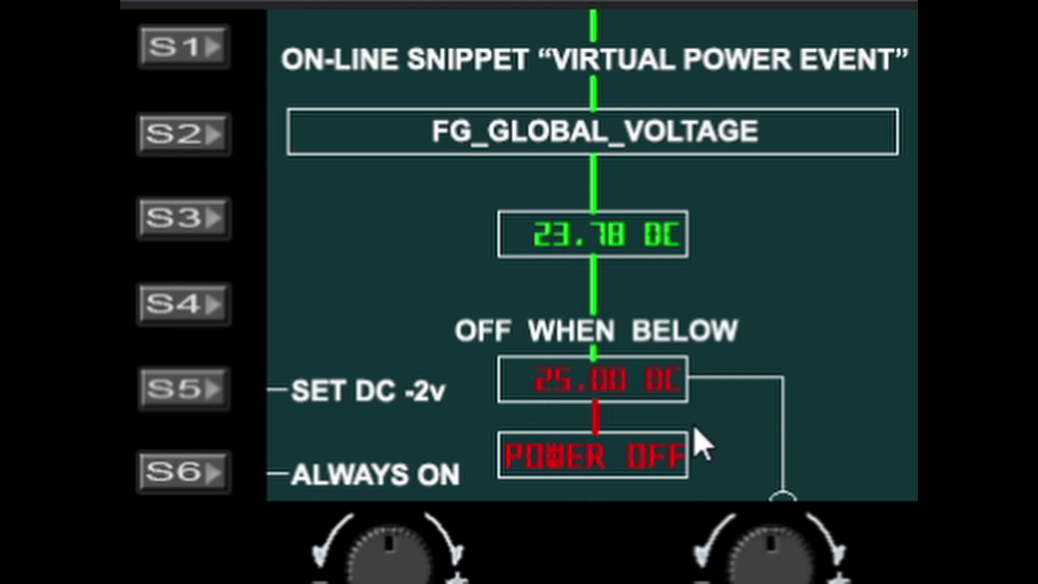
left_click(719, 568)
left_click(719, 567)
left_click(719, 568)
left_click(720, 568)
left_click(720, 568)
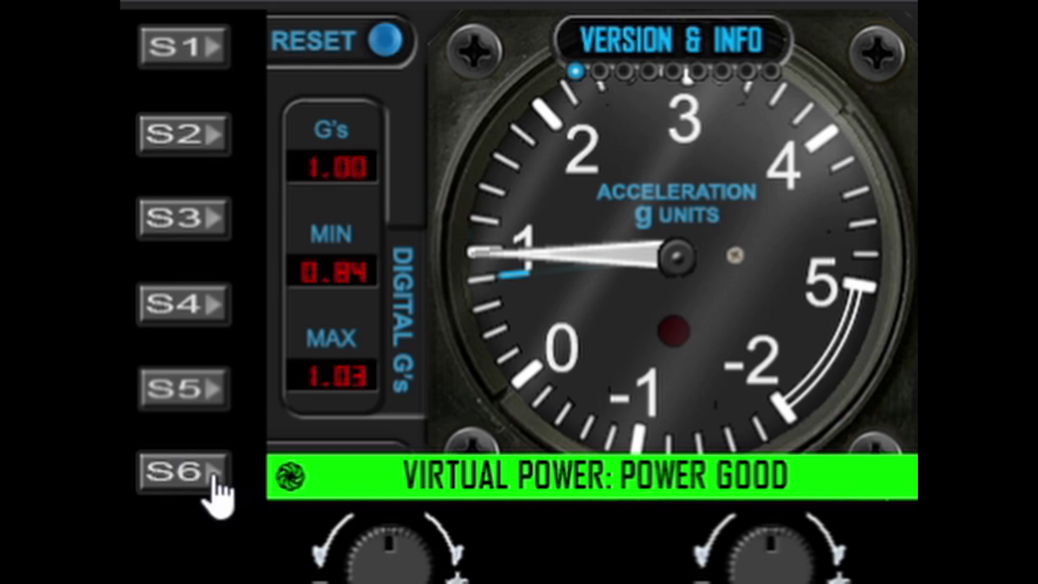
Toggle the G-meter's virtual power with S6 so its banner reads VIRTUAL POWER: DISABLED.
left_click(172, 475)
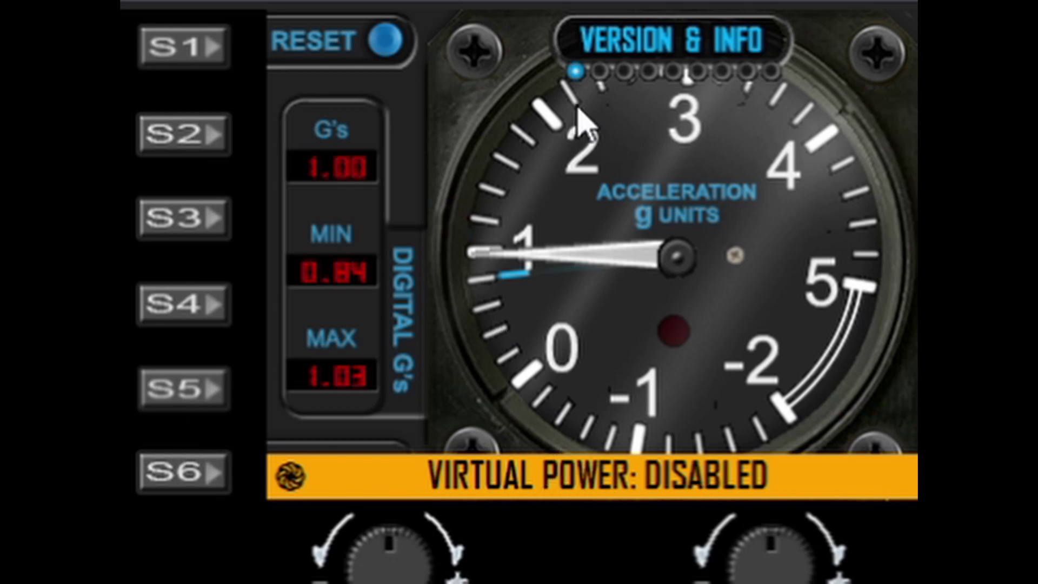
left_click(180, 476)
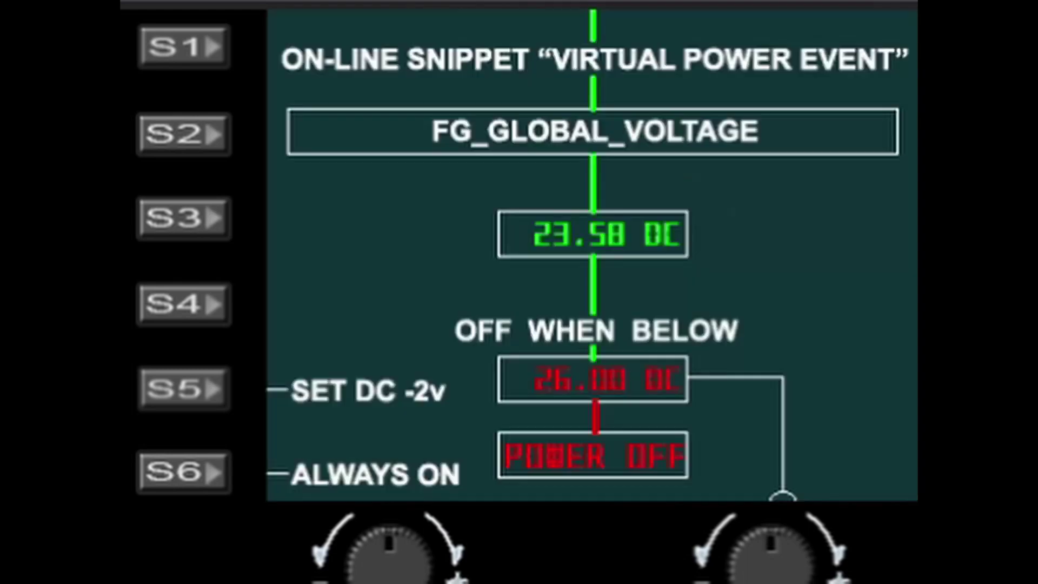
Switch Always On on and off, then lower the threshold to 20.00 DC.
left_click(187, 473)
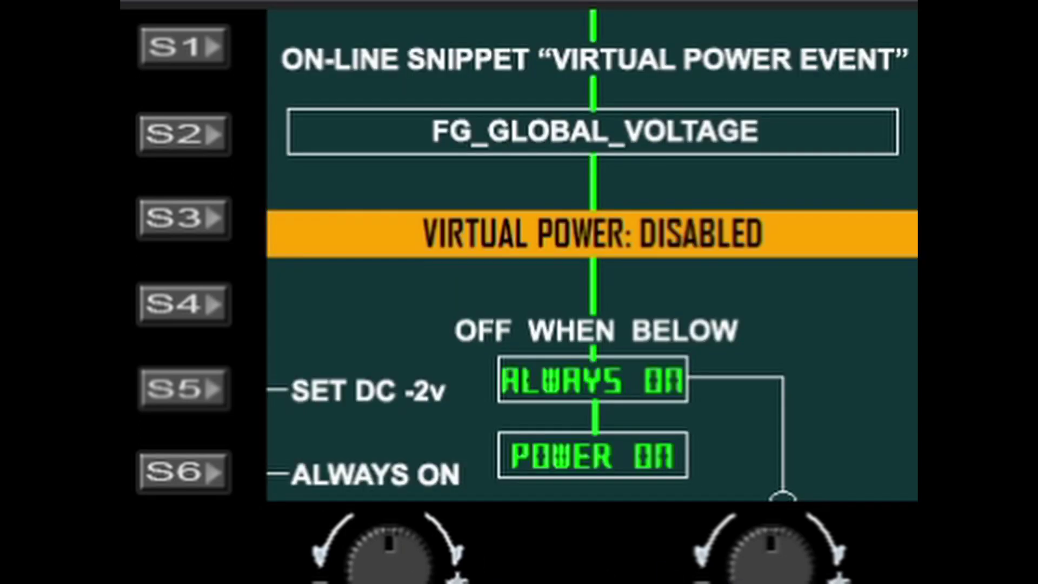
left_click(162, 481)
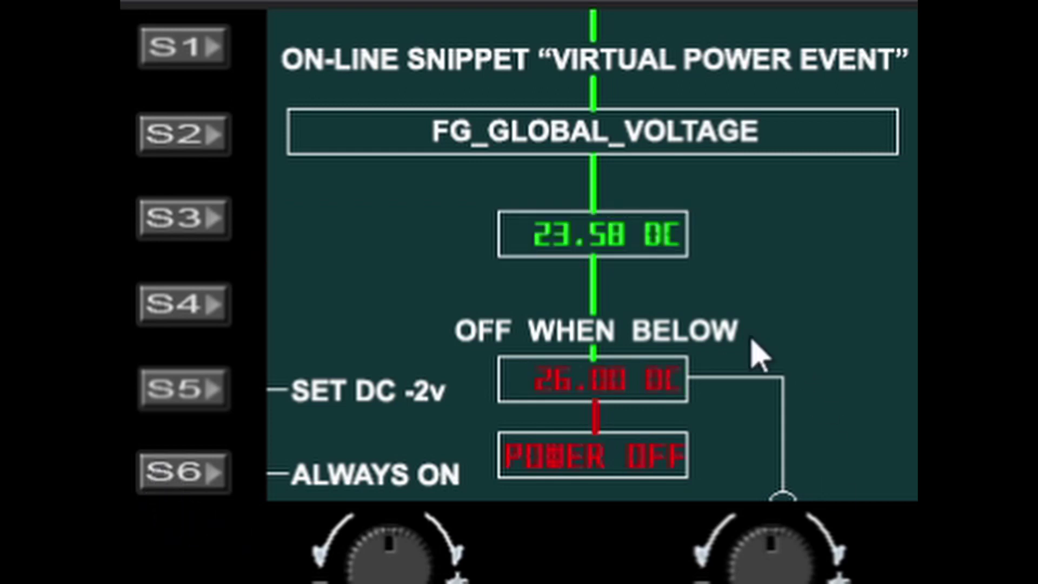
left_click(713, 566)
left_click(713, 566)
left_click(712, 565)
left_click(713, 565)
left_click(708, 563)
left_click(703, 561)
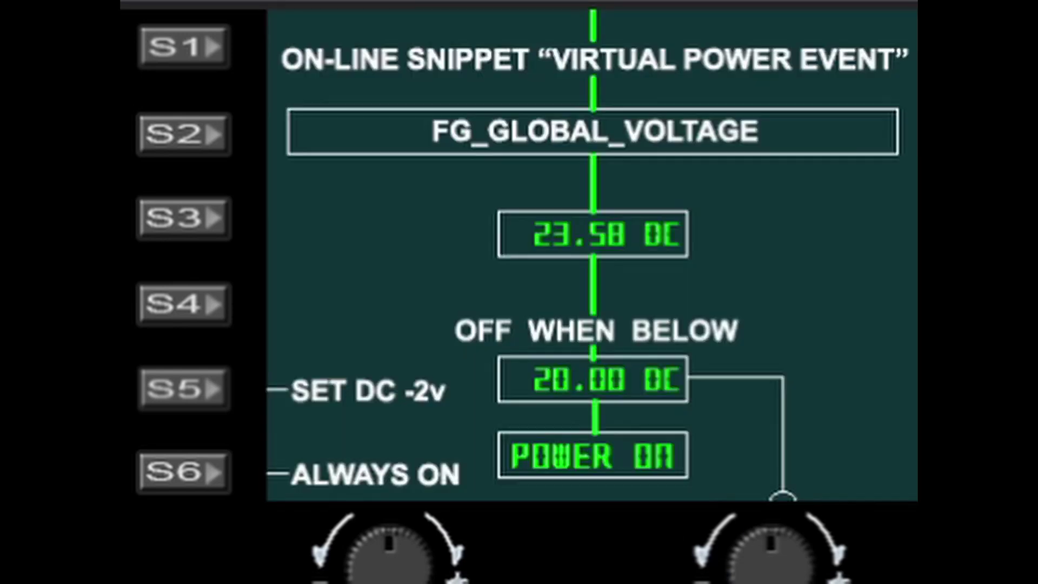
Raise the threshold to 26.00 DC, above the bus voltage, cutting power.
left_click(806, 563)
left_click(816, 565)
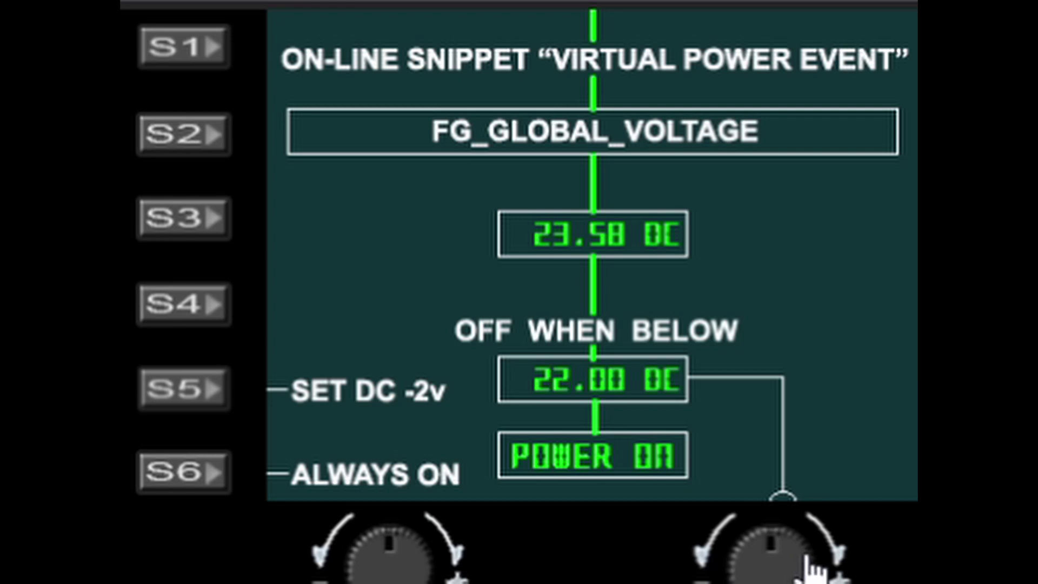
left_click(811, 568)
left_click(811, 568)
left_click(810, 560)
left_click(811, 560)
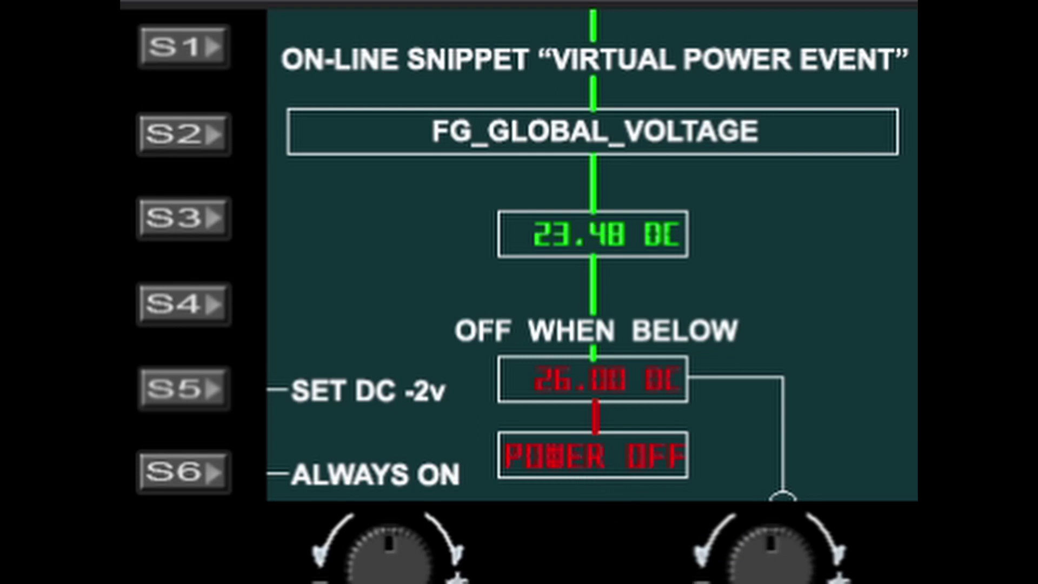
Lower the threshold back to 20.00 DC and force virtual power always on.
left_click(715, 551)
left_click(714, 551)
left_click(715, 552)
left_click(715, 551)
left_click(703, 555)
left_click(704, 555)
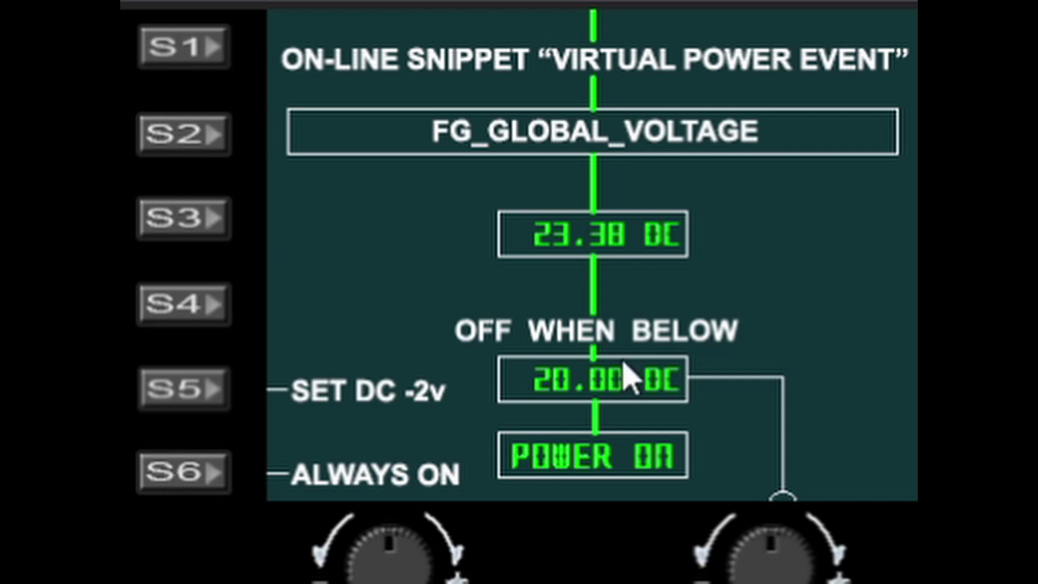
left_click(182, 469)
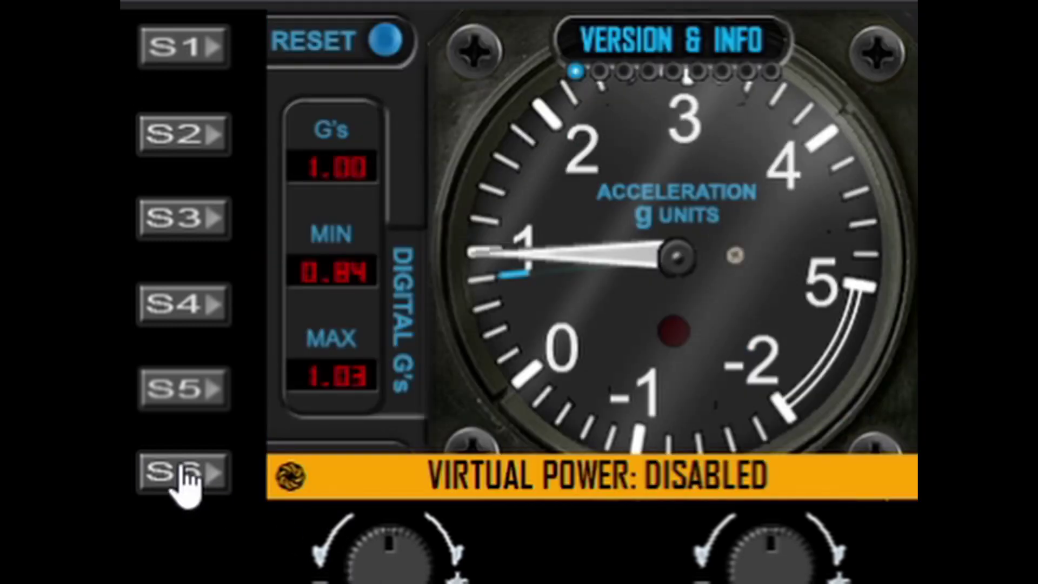
Switch the G-meter banner from always-on to POWER GOOD and back with S6.
left_click(186, 482)
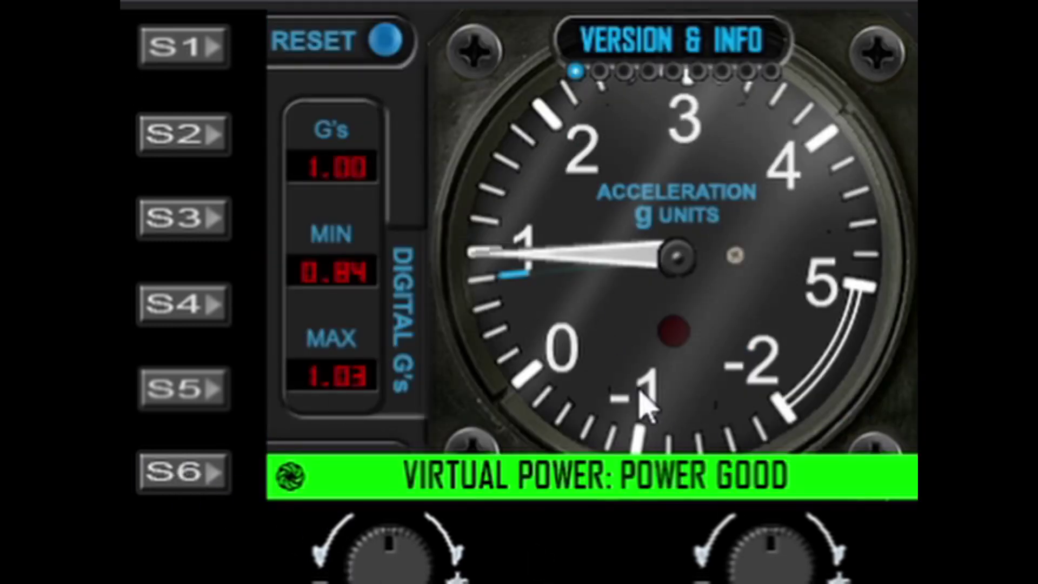
left_click(175, 474)
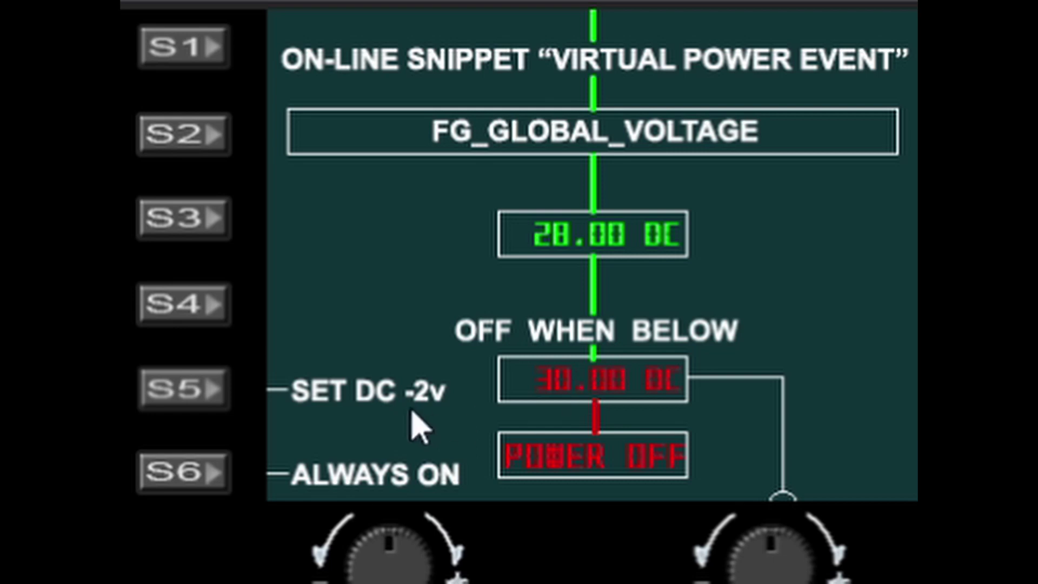
Drop the simulated bus voltage to zero with S5 and force virtual power always on.
left_click(187, 401)
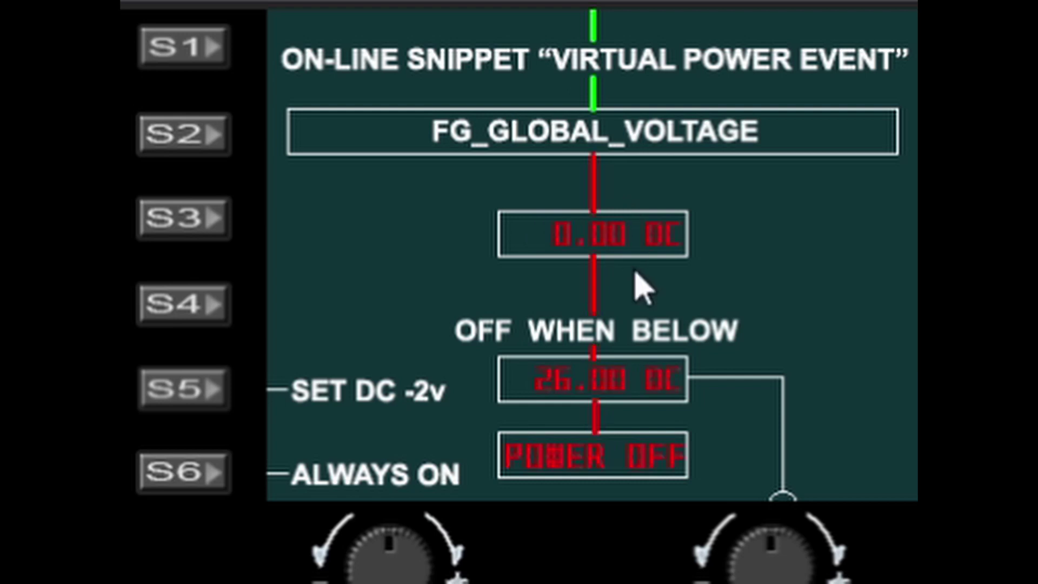
left_click(182, 390)
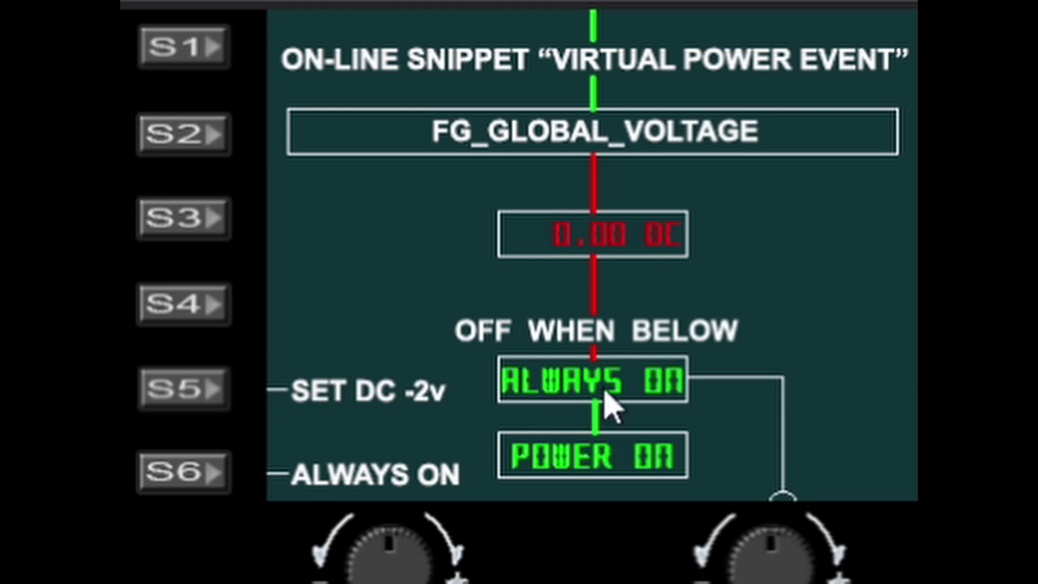
left_click(194, 405)
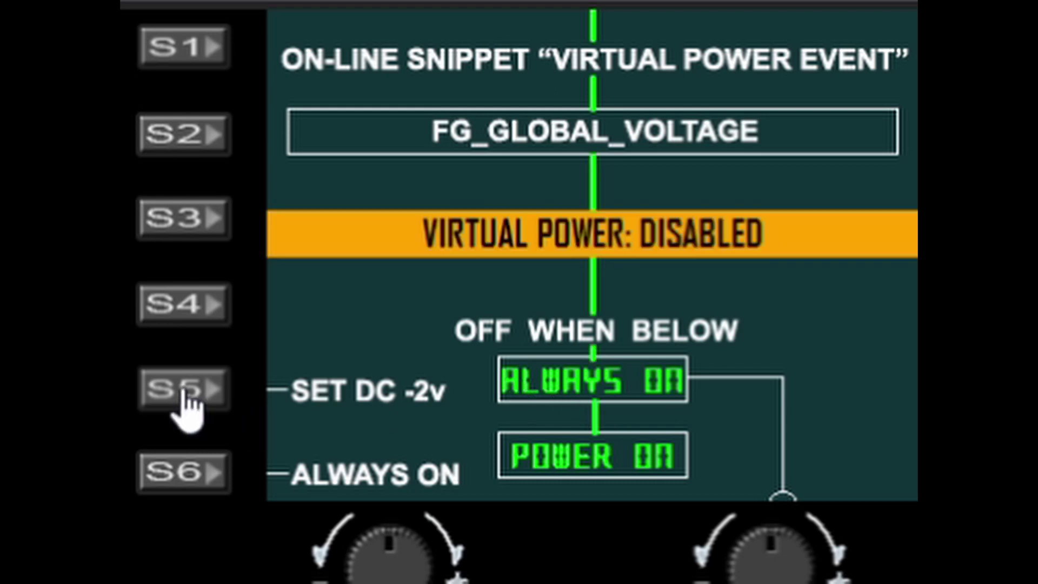
Turn off Always On and raise the cut-off threshold to 30.00 DC.
left_click(187, 473)
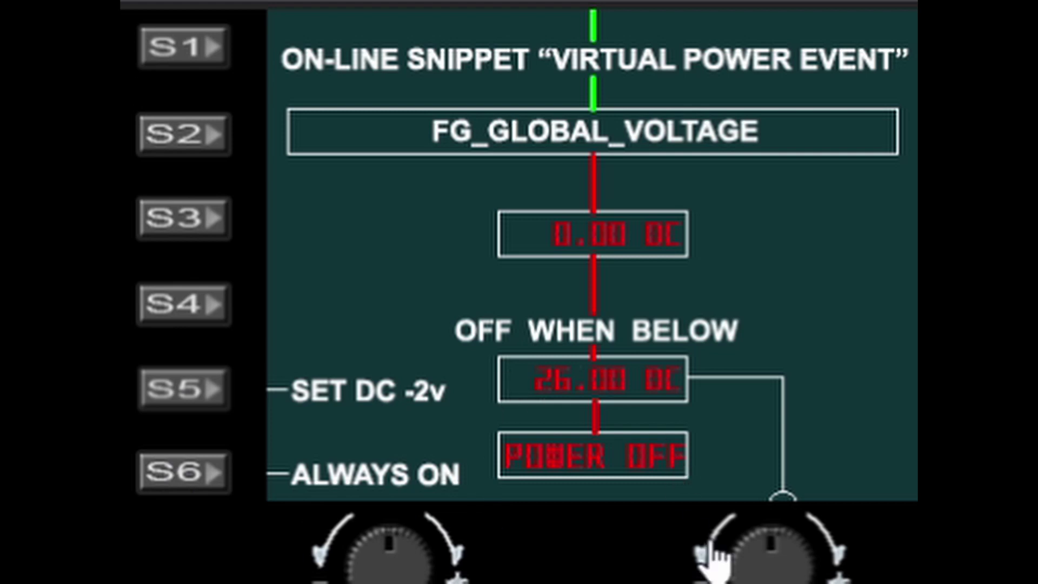
left_click(789, 574)
left_click(791, 572)
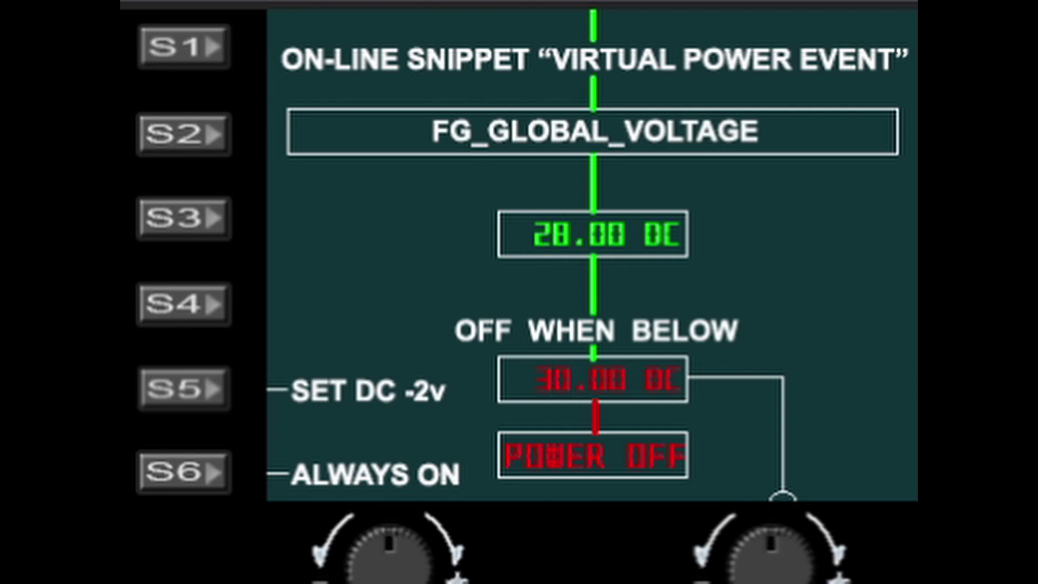
Cut the bus voltage with S5, then after it recovers to 28.00 DC set the threshold to 19.00 DC.
left_click(178, 396)
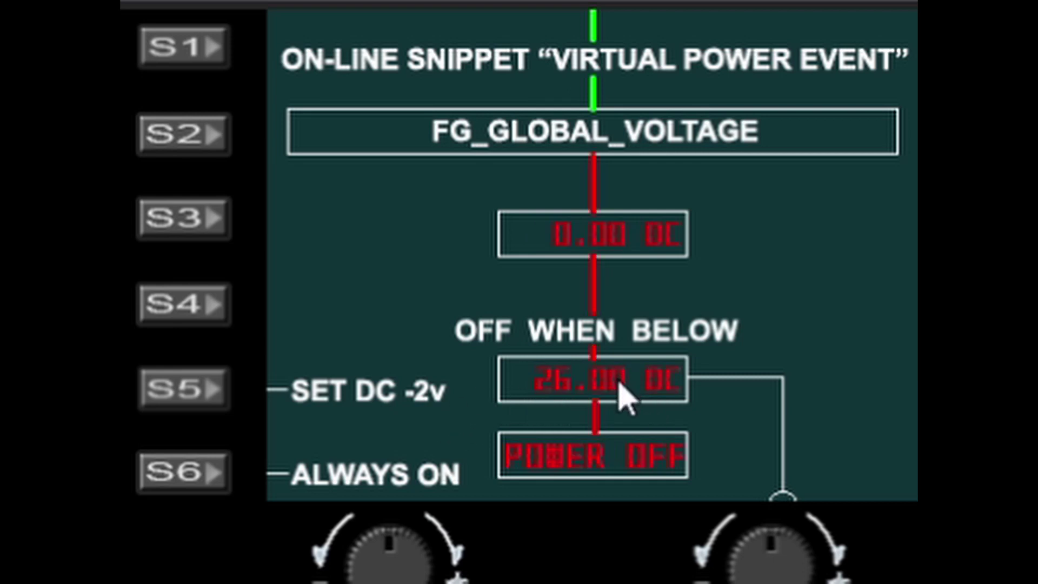
left_click(699, 551)
left_click(700, 551)
left_click(699, 551)
left_click(699, 550)
left_click(699, 550)
left_click(700, 551)
left_click(699, 550)
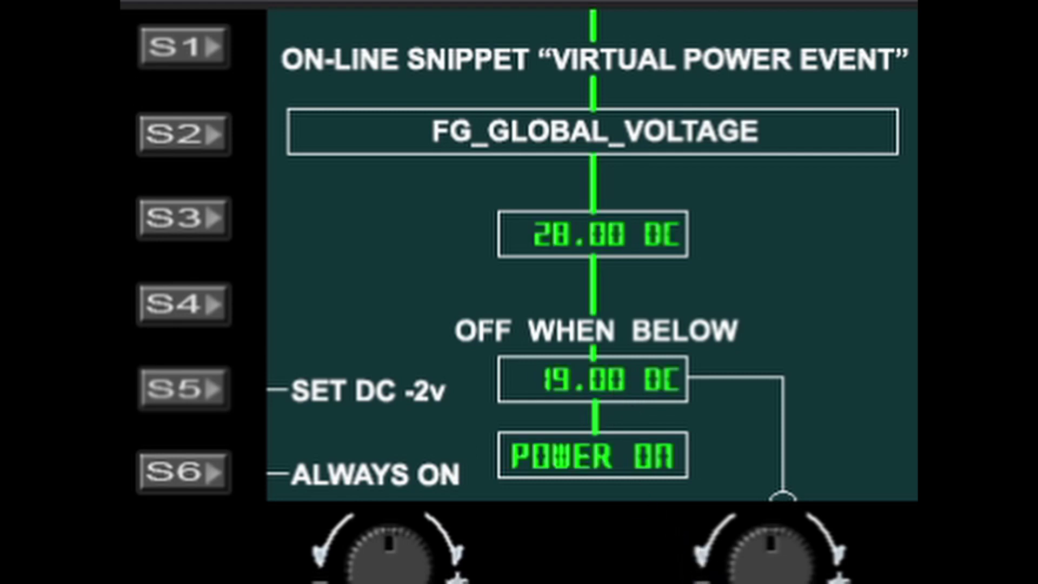